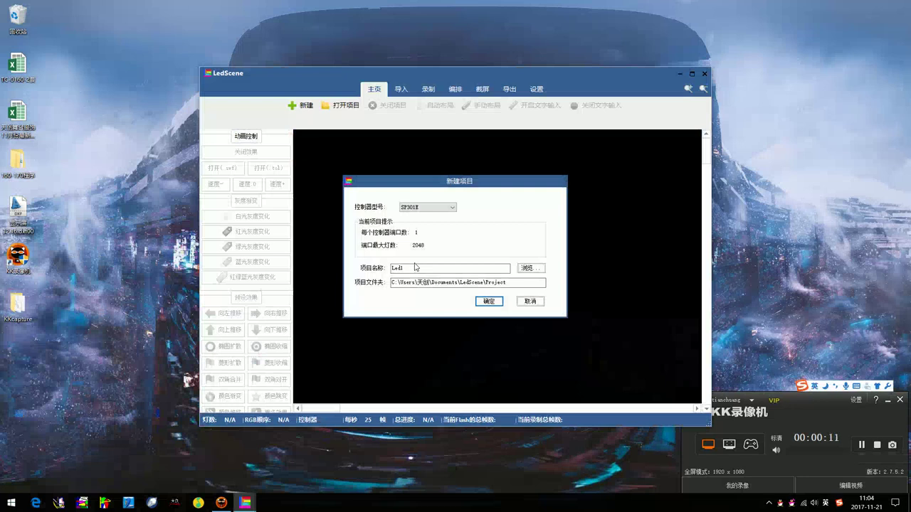
Step: Create a new project named "TC-显示屏" for the SP301E controller, stored in the Desktop folder
left_click_drag(413, 266, 265, 314)
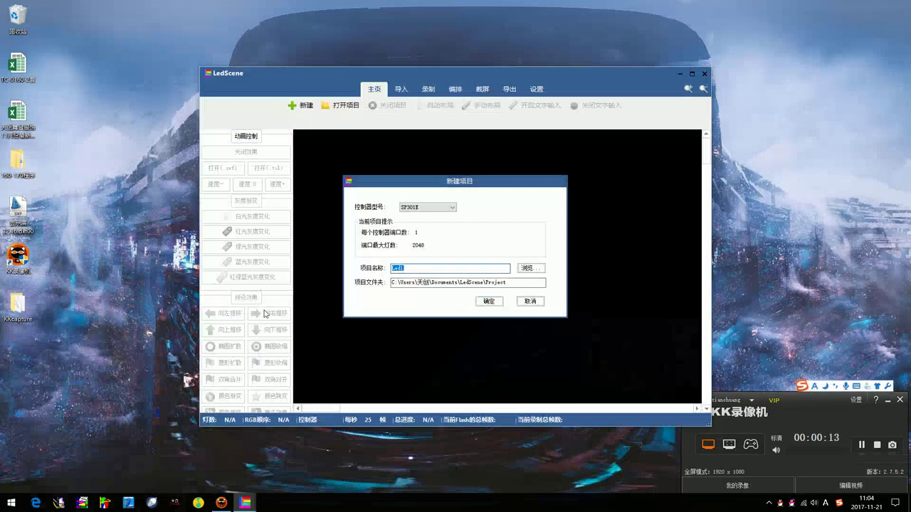
type("TC-显示屏【")
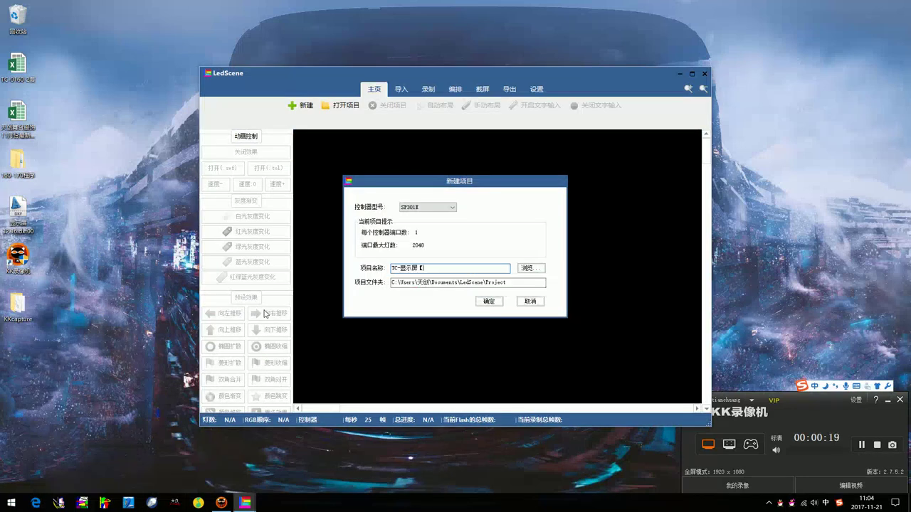
left_click(531, 269)
left_click(390, 199)
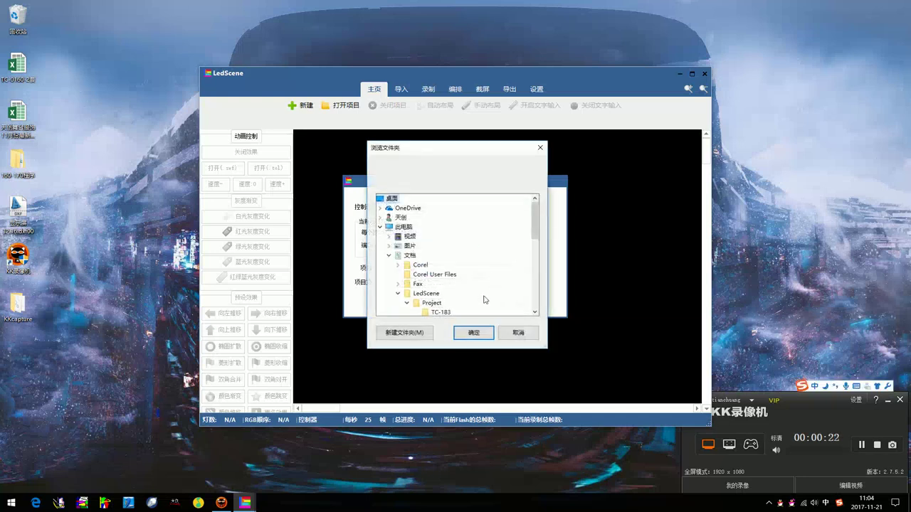
left_click(473, 332)
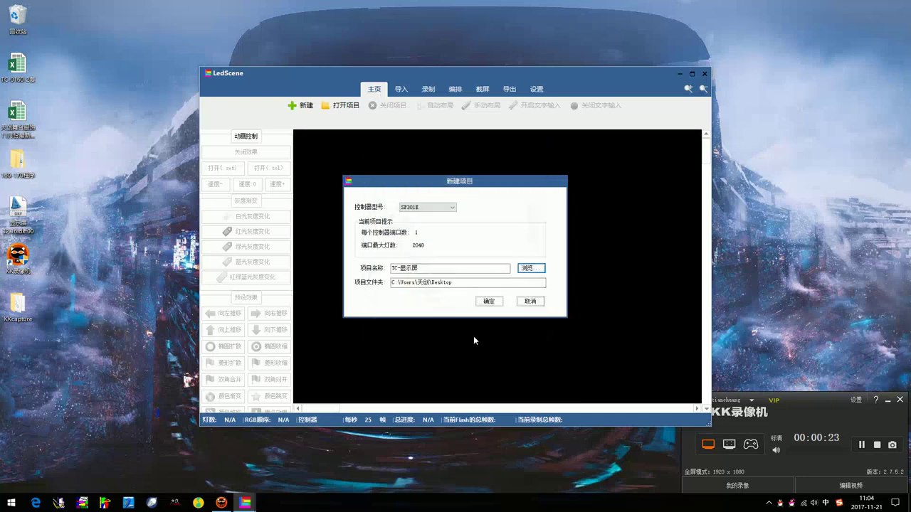
left_click(489, 302)
Step: Import the LED layout from the desktop DXF file 显示屏32.16 using the fully precise (完全精确) option
left_click(401, 89)
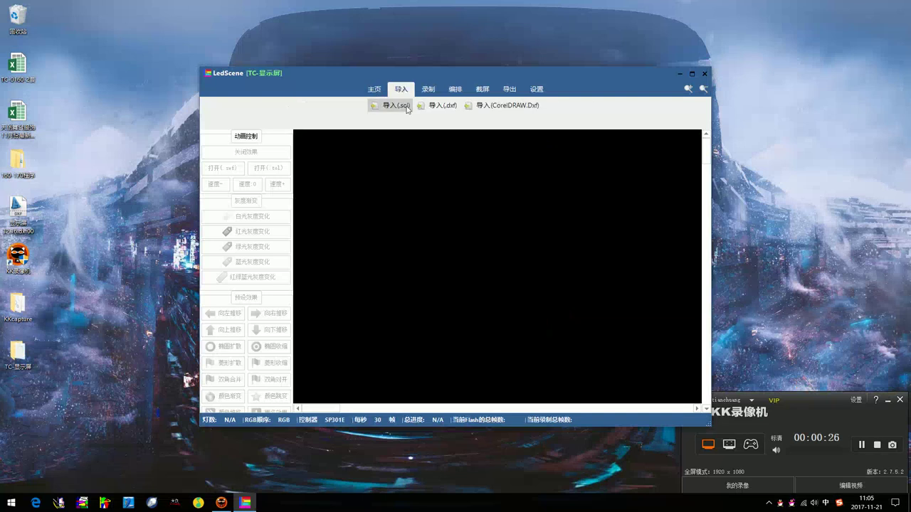
left_click(438, 105)
left_click(333, 223)
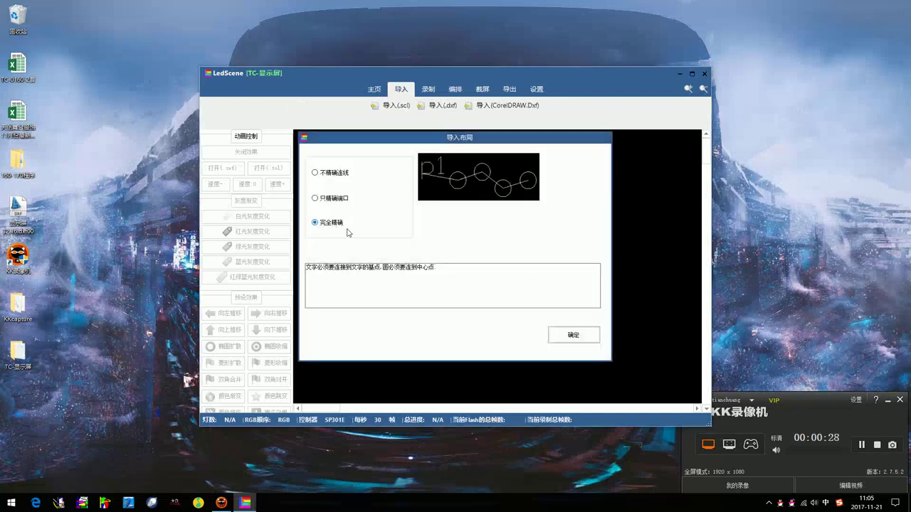
left_click(562, 337)
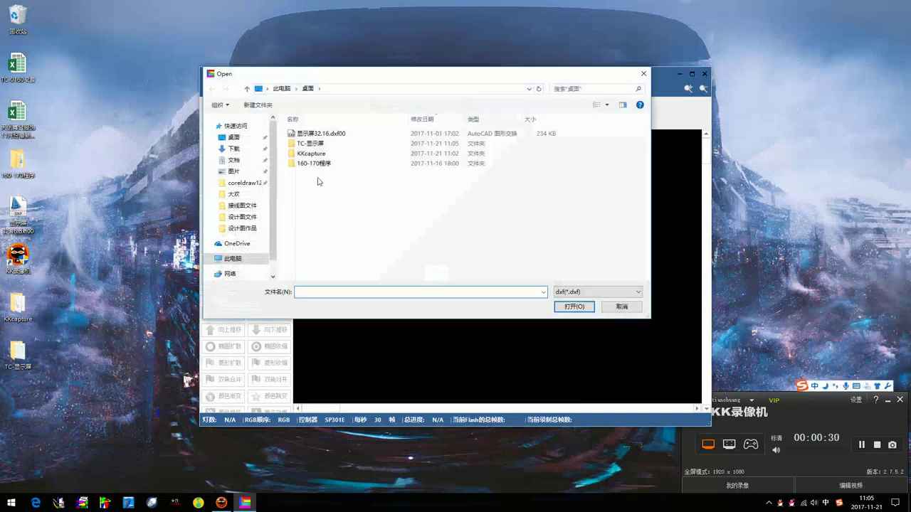
double_click(317, 134)
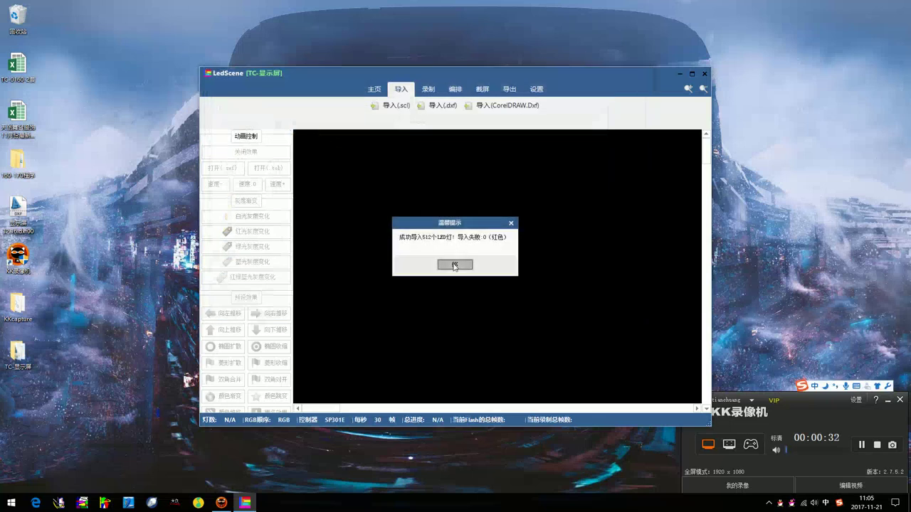
left_click(454, 264)
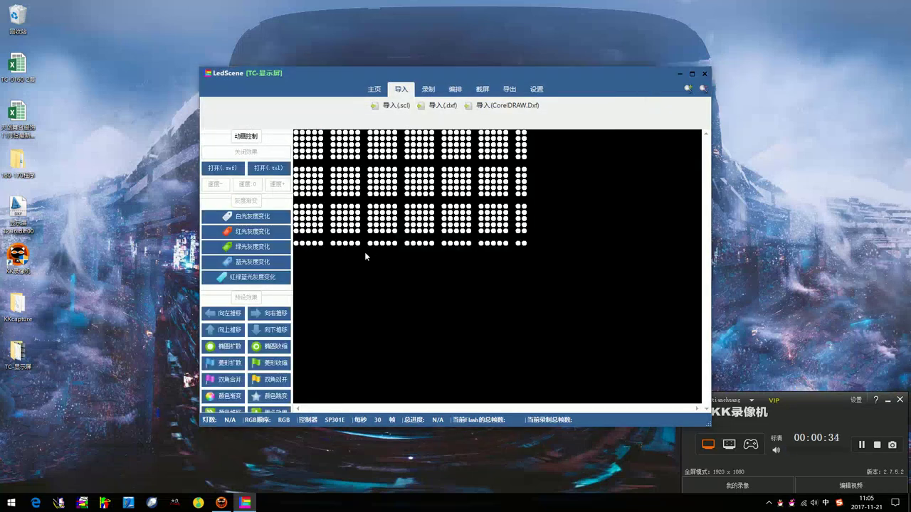
Step: Enable text input in full-colour mode (全彩文字) and replace the display text with "YOU ROCK"
left_click(376, 90)
left_click(534, 105)
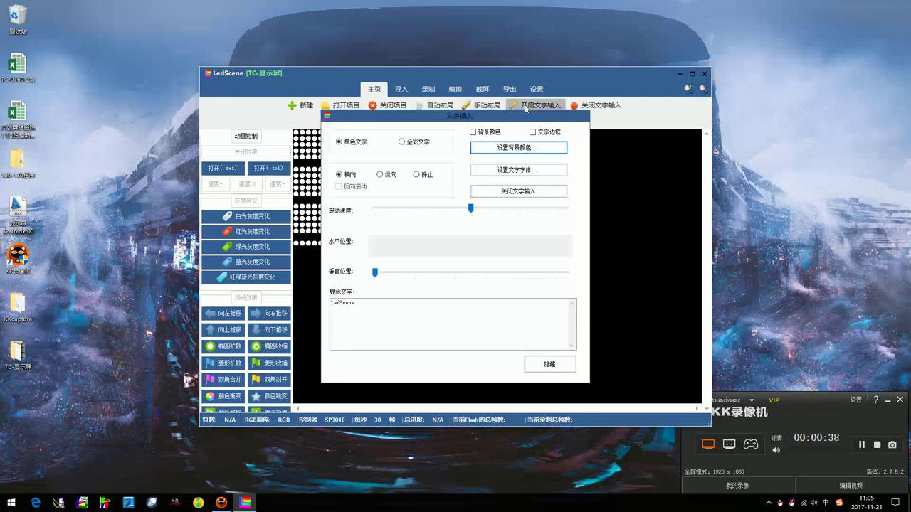
left_click(404, 142)
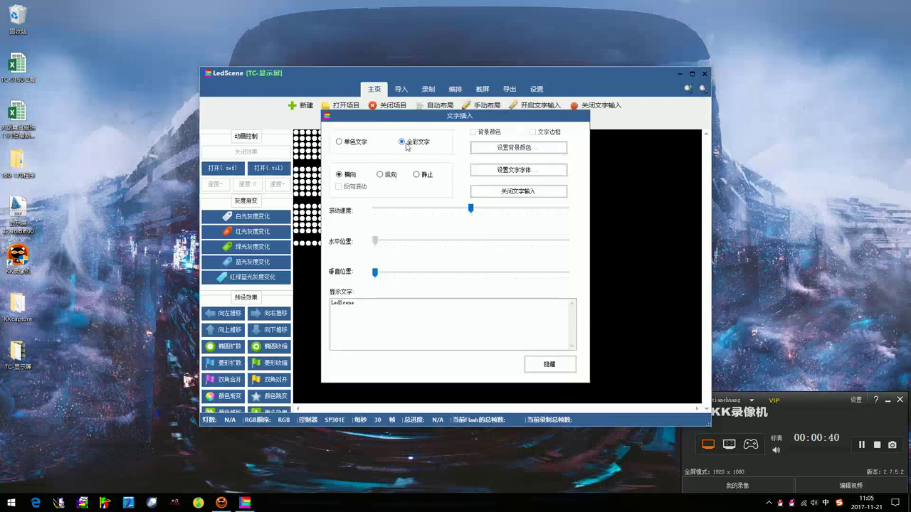
left_click(380, 310)
key("ctrl+a")
key("BackSpace")
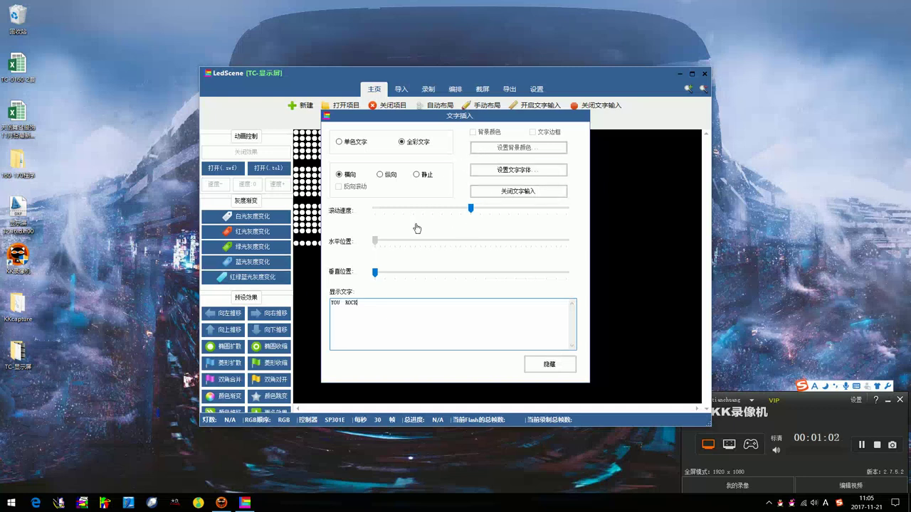
Step: Set the text font size to 四号 and its colour to red, and hide the text settings
left_click(538, 171)
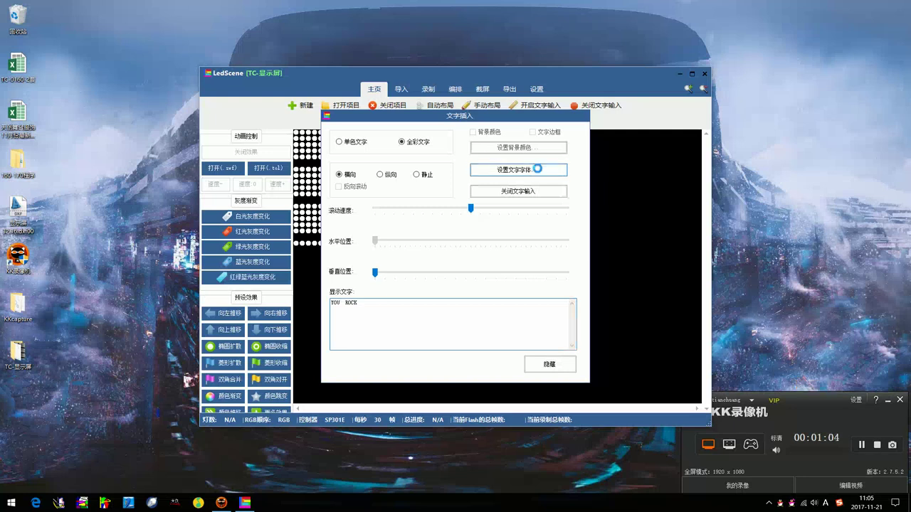
scroll(511, 148, "up", 2)
left_click(502, 147)
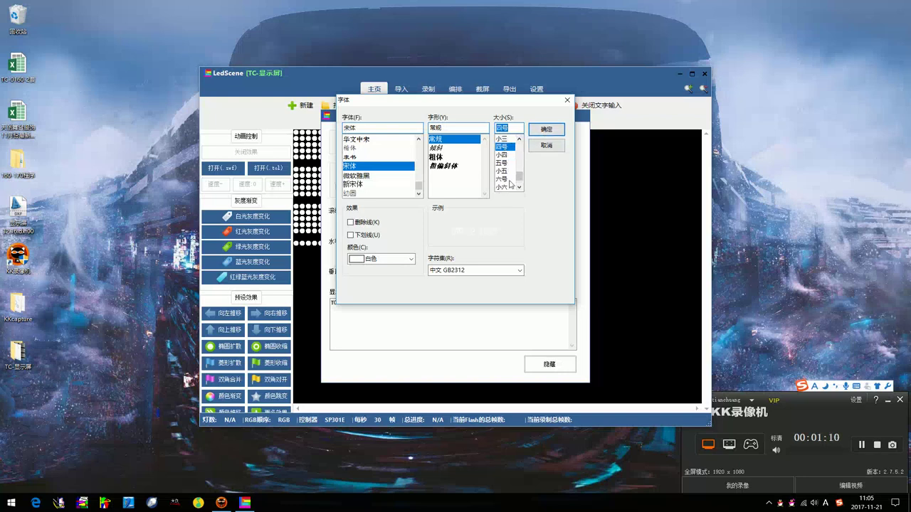
left_click(411, 259)
scroll(377, 320, "down", 2)
left_click(378, 340)
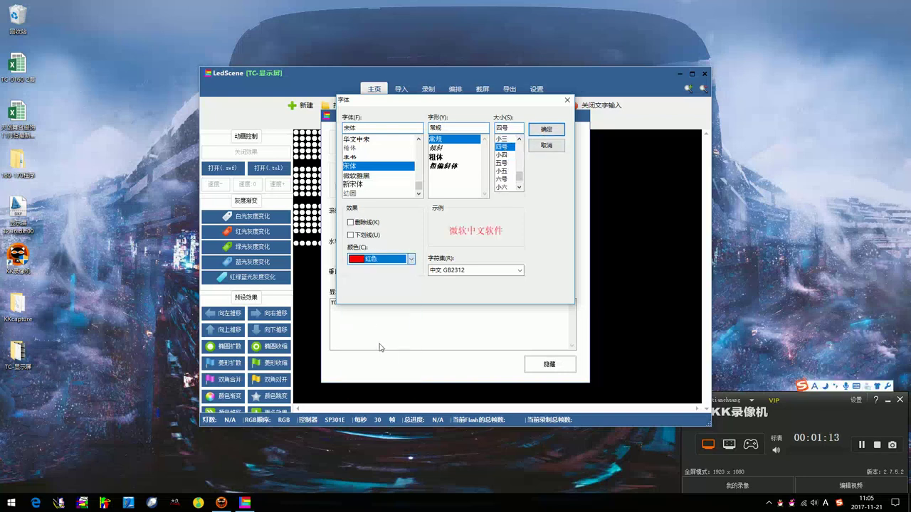
left_click(545, 131)
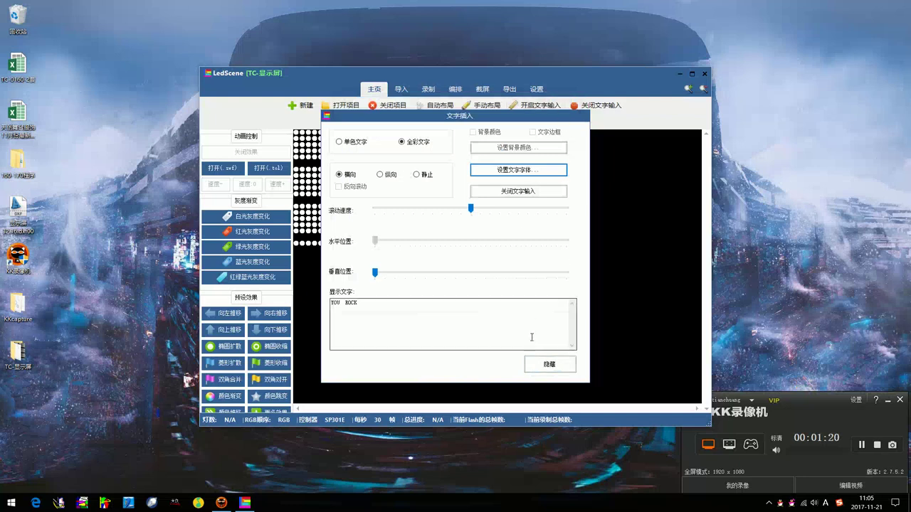
left_click(549, 364)
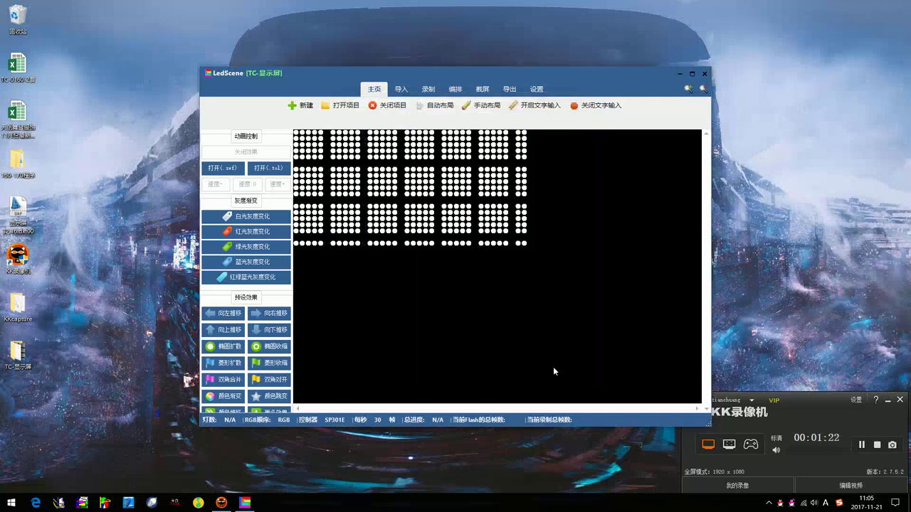
Step: Play the shift-left effect (向左推移) and capture the full-colour scrolling text as a new recording
left_click(233, 319)
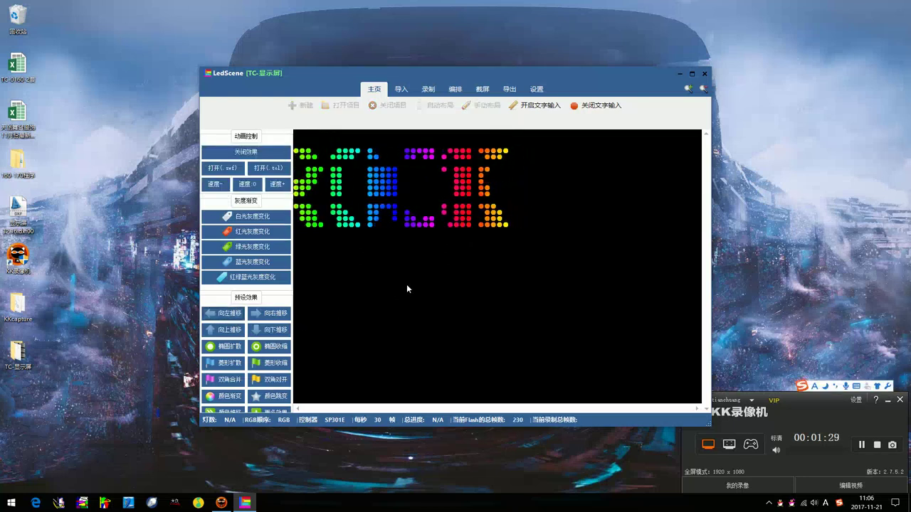
left_click(428, 90)
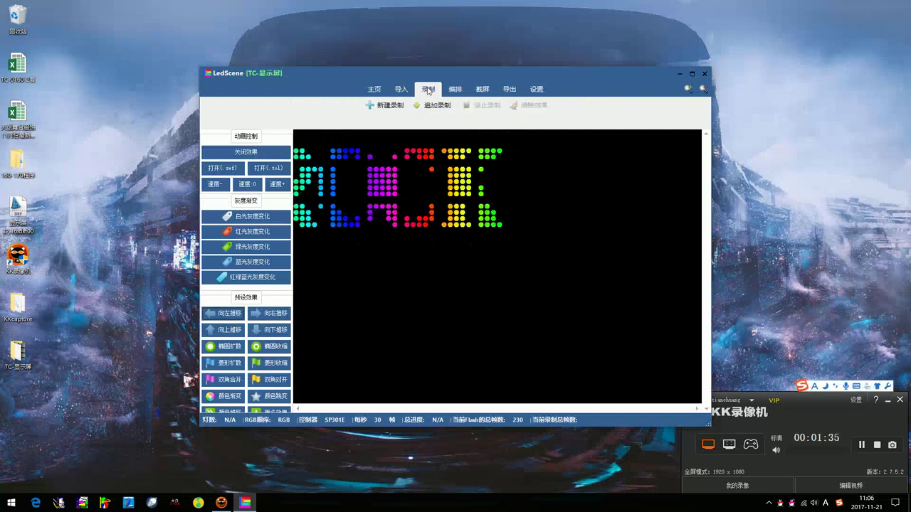
left_click(392, 107)
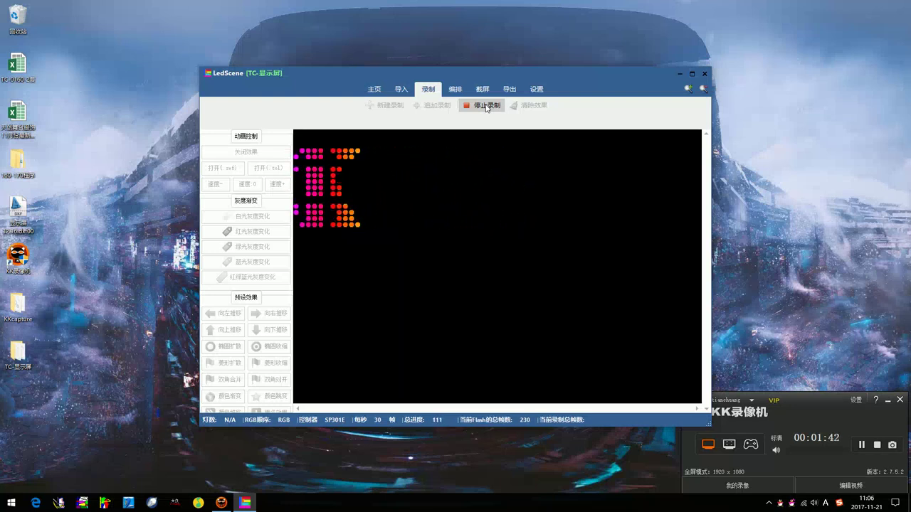
left_click(487, 106)
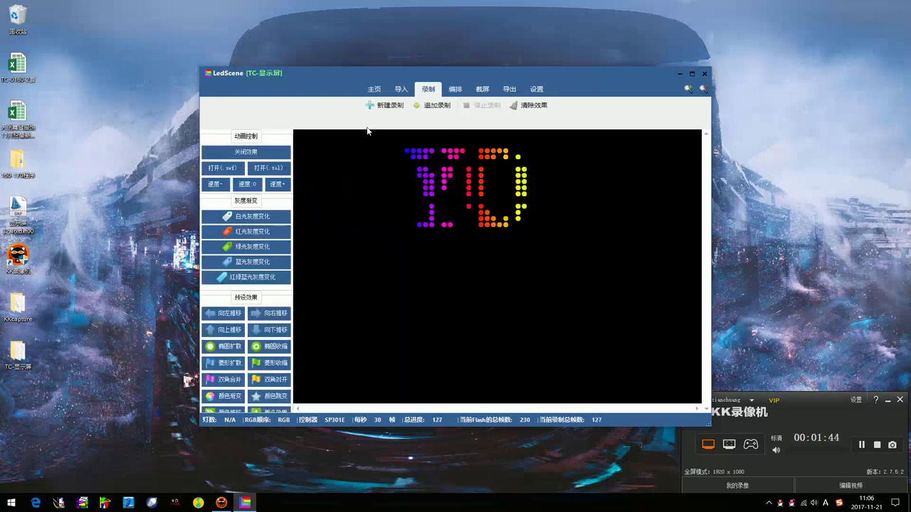
Step: Switch the inserted text to single-colour mode (单色文字) with background colour enabled, and hide the text settings
left_click(373, 89)
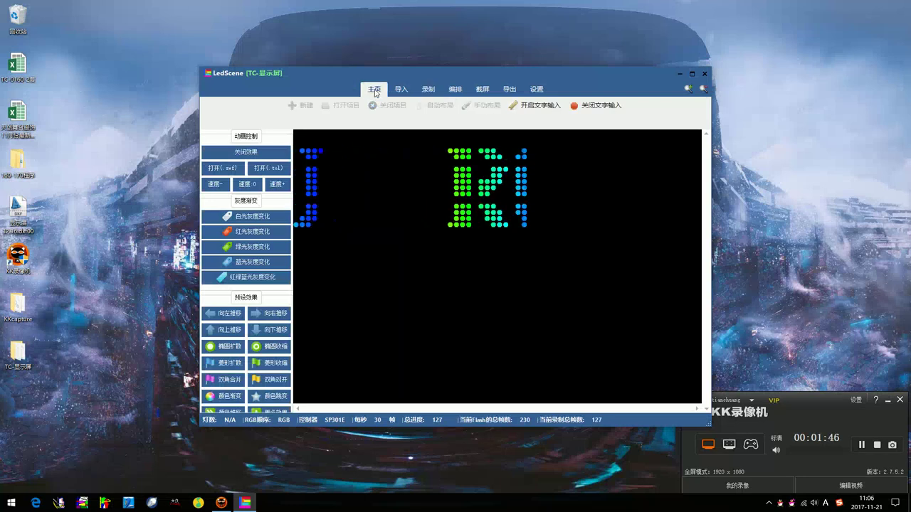
left_click(517, 104)
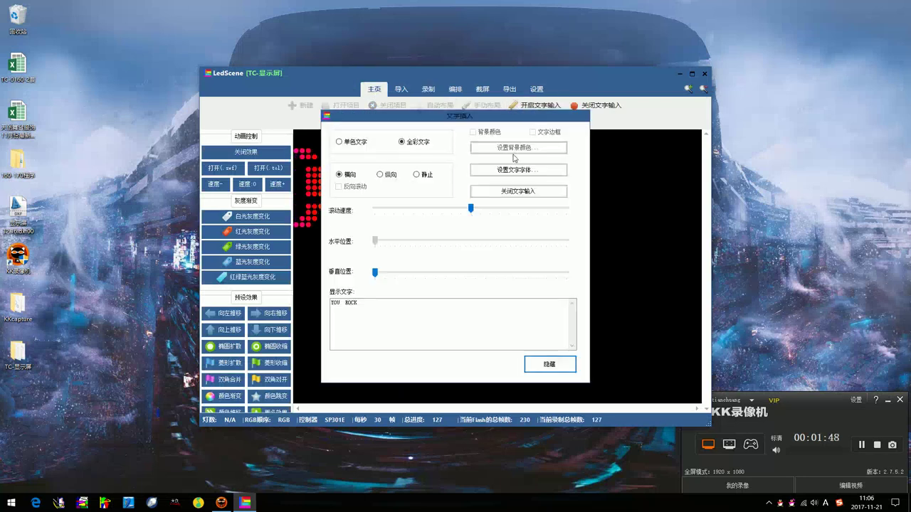
left_click(348, 145)
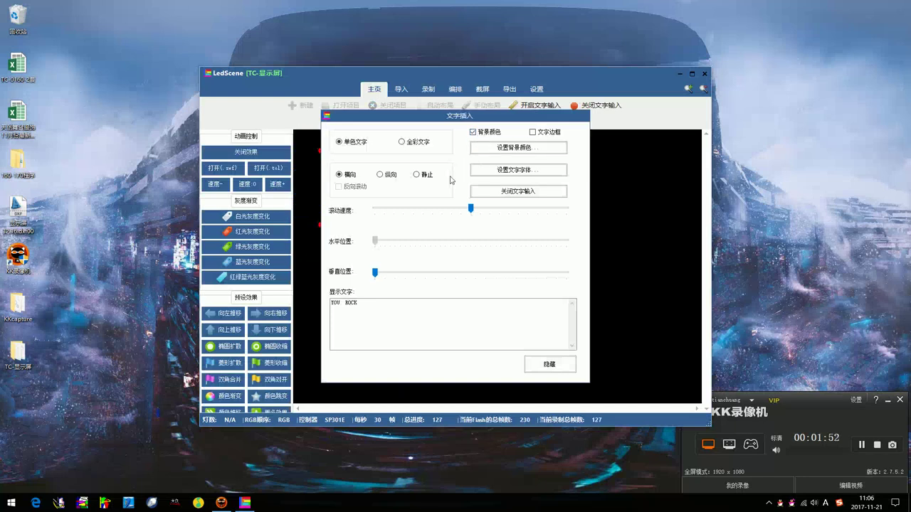
left_click(549, 364)
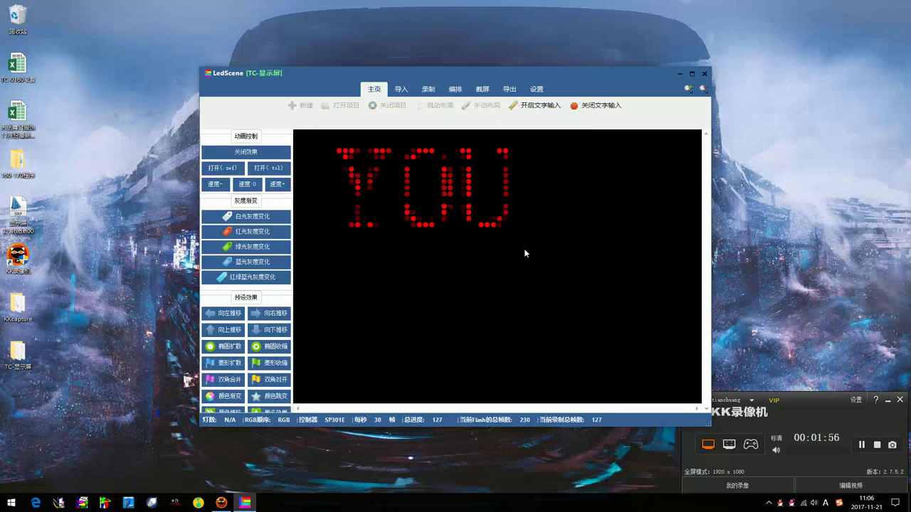
Step: Append one pass of the red scrolling text to the existing recording
left_click(427, 90)
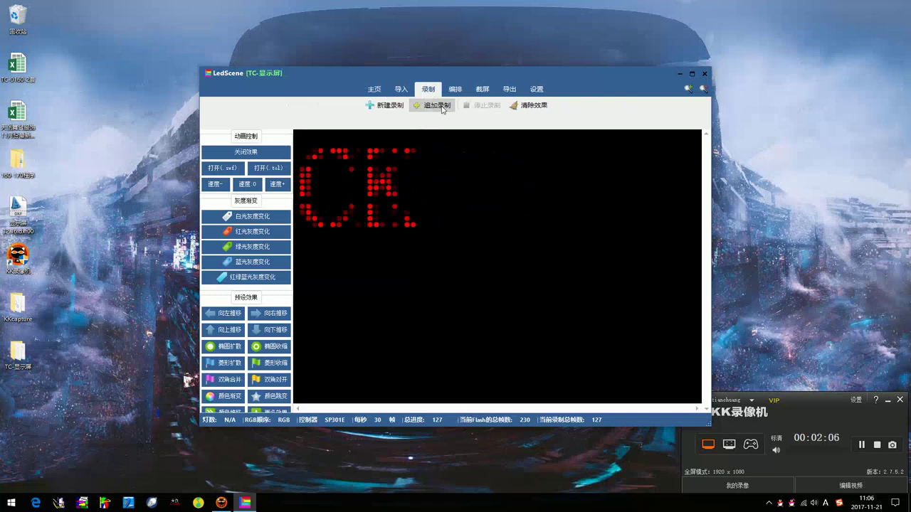
left_click(442, 106)
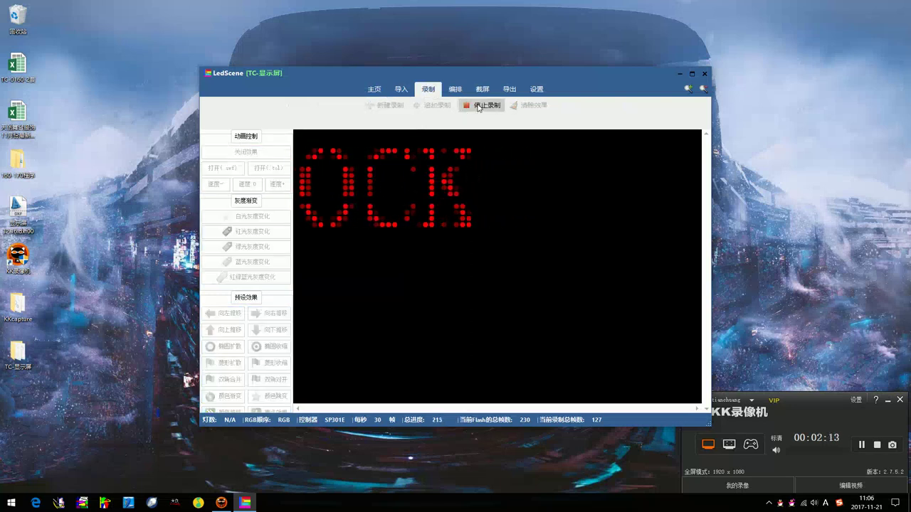
left_click(479, 107)
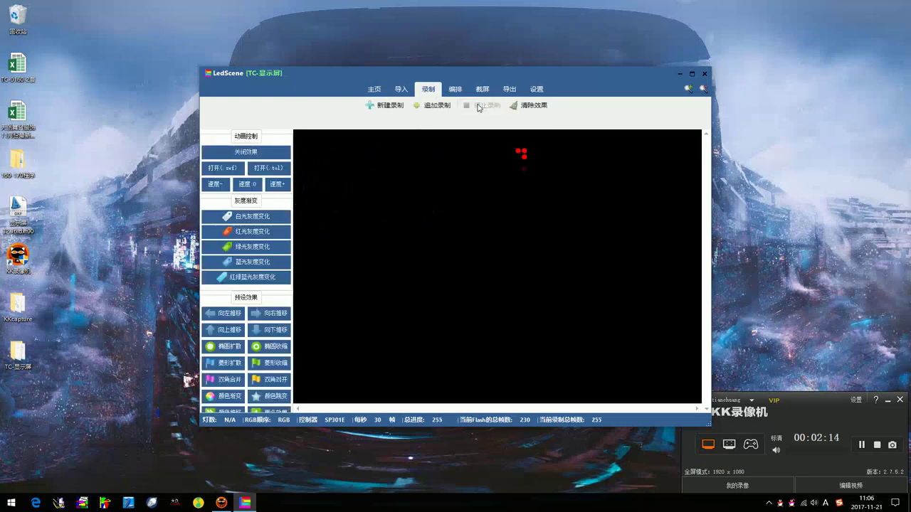
Step: Set the inserted text's font colour to blue and hide the text settings
left_click(375, 91)
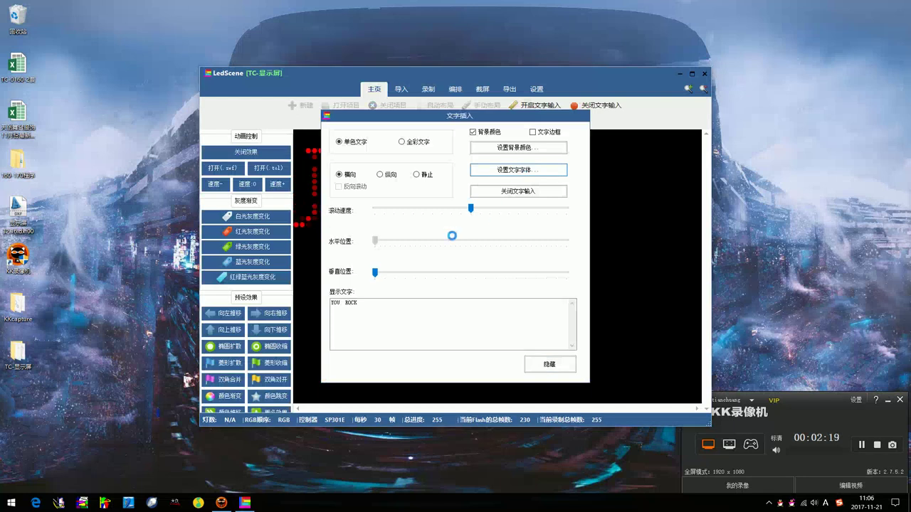
left_click(528, 172)
left_click(397, 259)
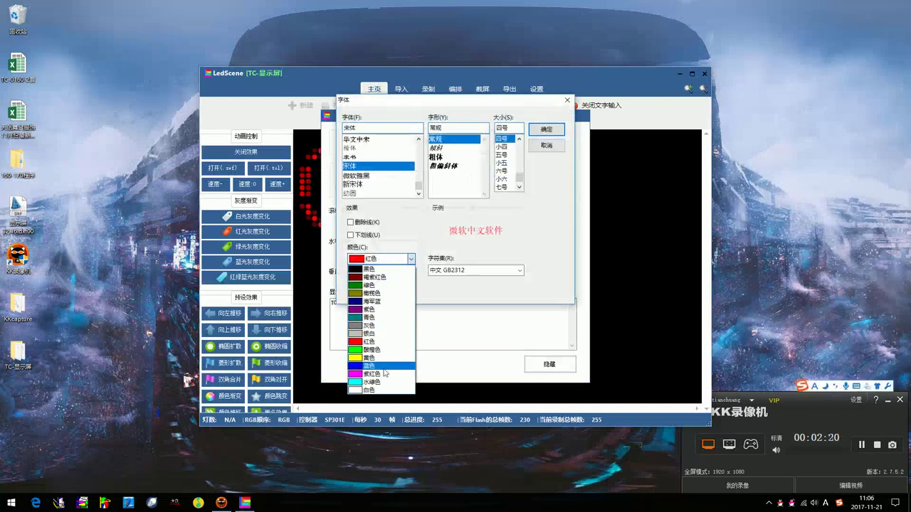
left_click(384, 366)
left_click(545, 129)
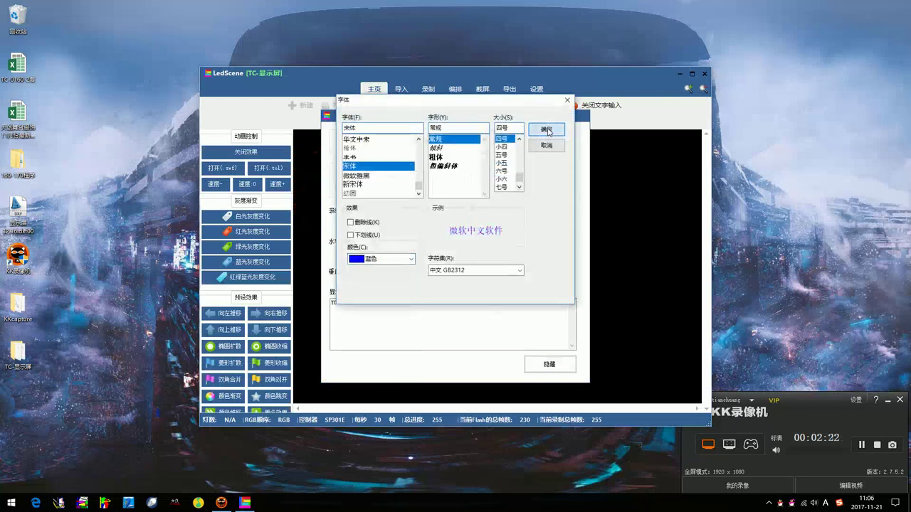
left_click(557, 365)
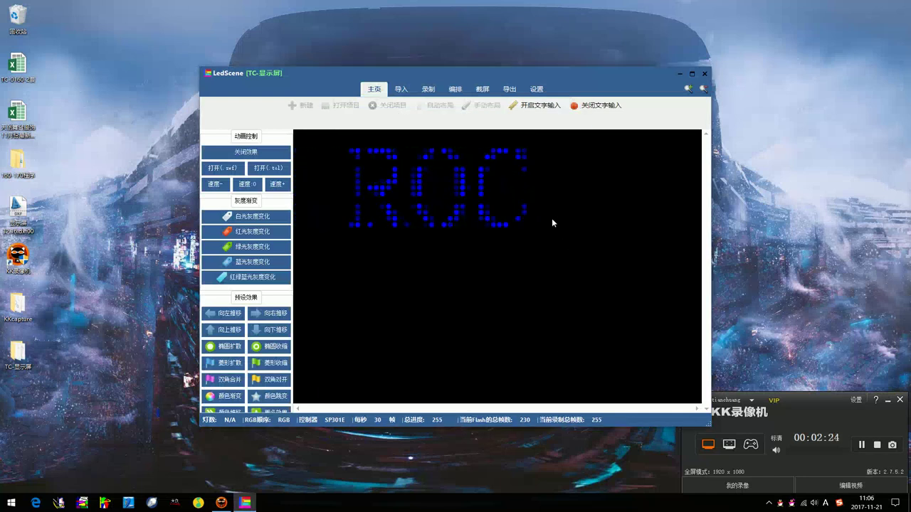
Step: Append the blue scrolling text to the recording and turn off the running effect
left_click(427, 90)
left_click(439, 106)
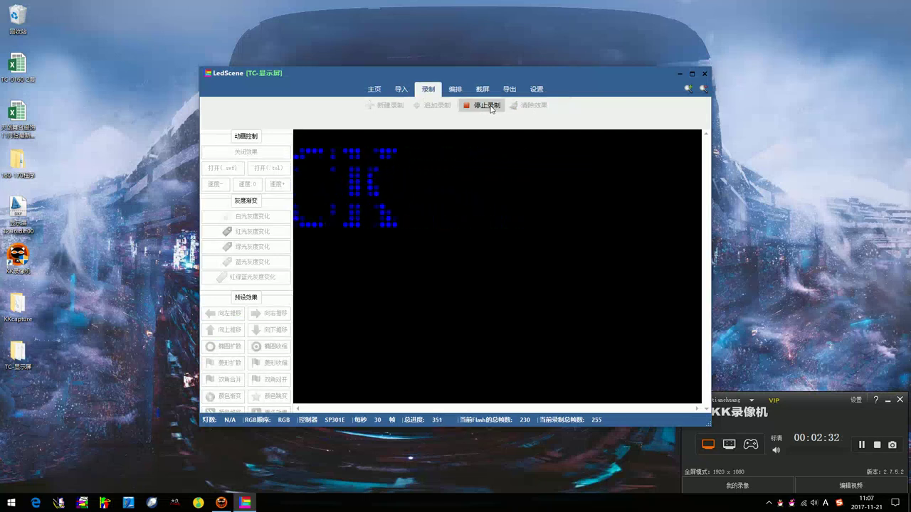
left_click(489, 106)
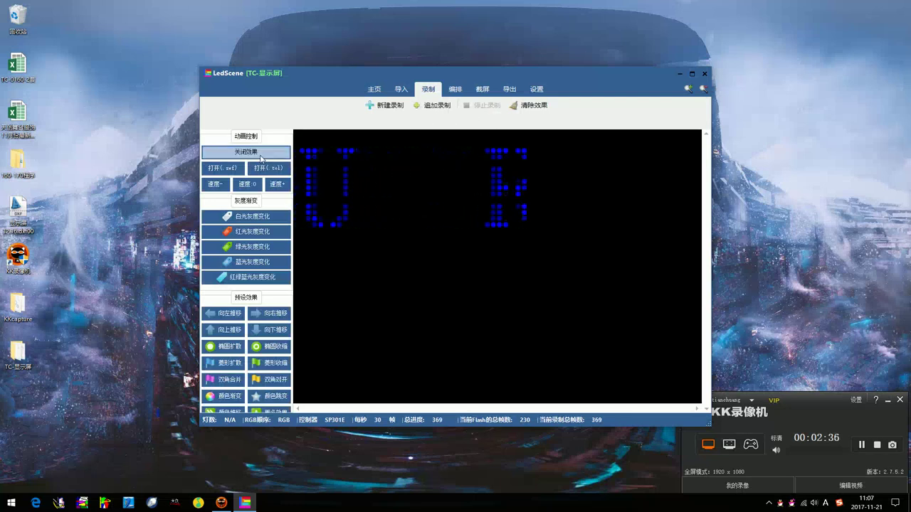
left_click(260, 156)
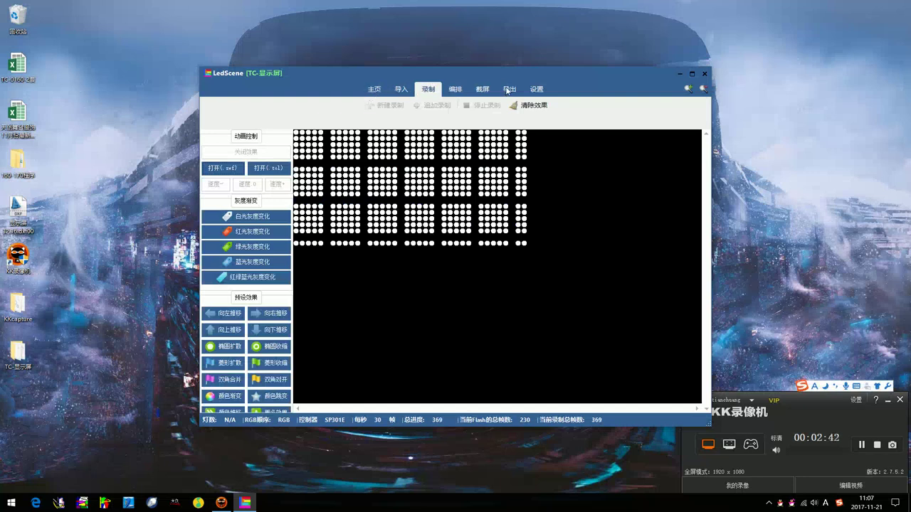
Step: Start exporting the recording as an .sc effect into a new desktop folder named 显示屏程序
left_click(508, 89)
left_click(358, 105)
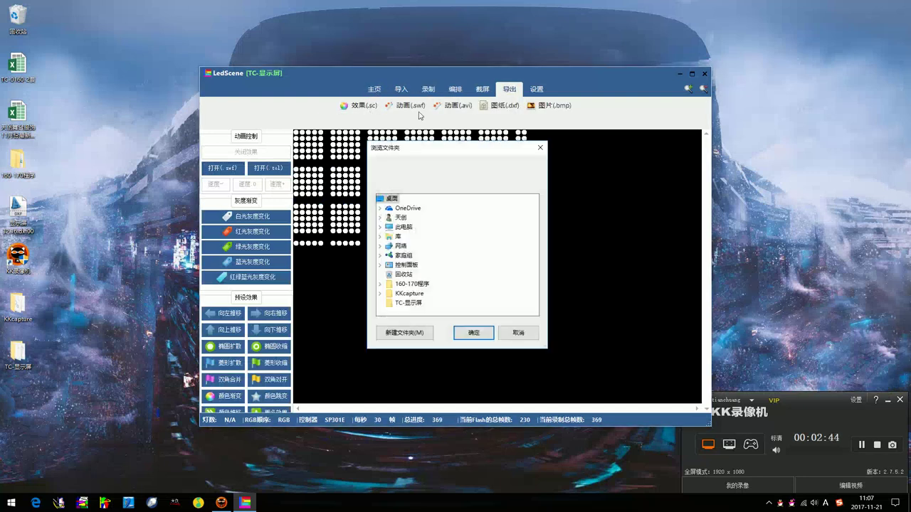
left_click(417, 331)
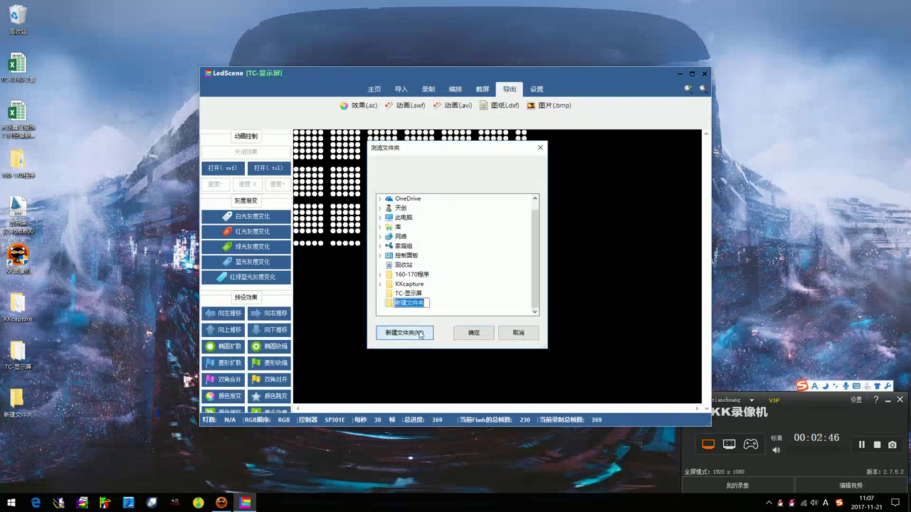
type("X")
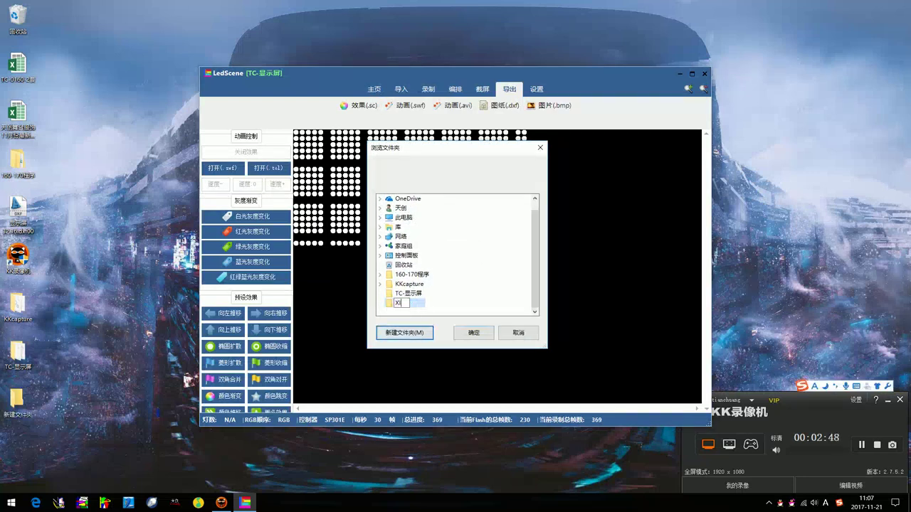
key("BackSpace")
key("BackSpace")
key("BackSpace")
key("BackSpace")
key("BackSpace")
key("BackSpace")
key("BackSpace")
type("显示屏")
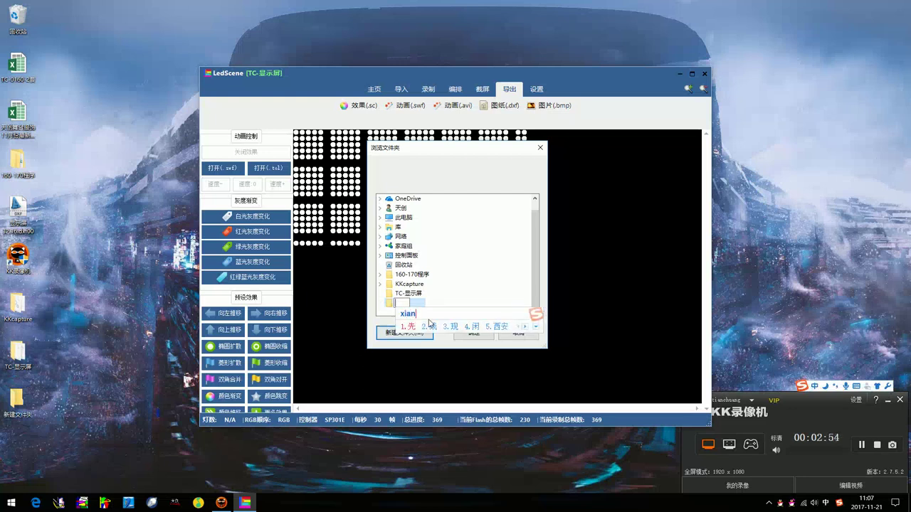
type("程序")
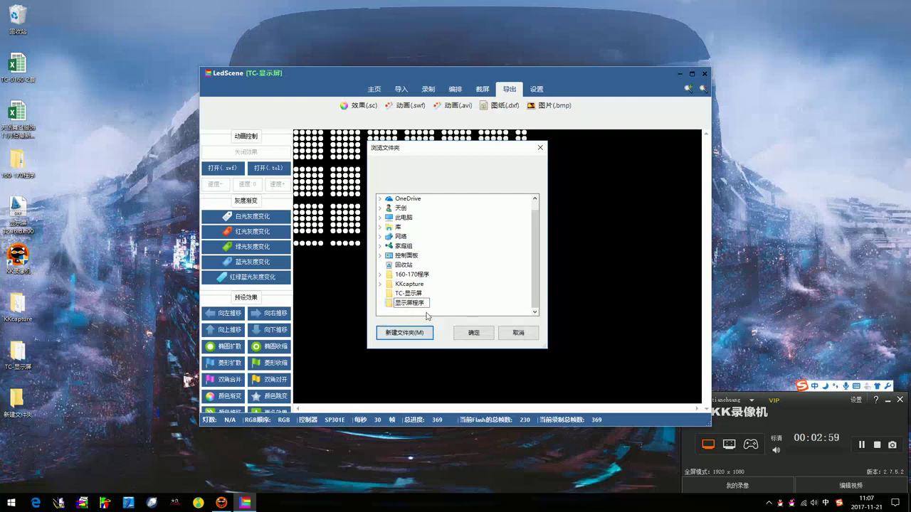
key("Return")
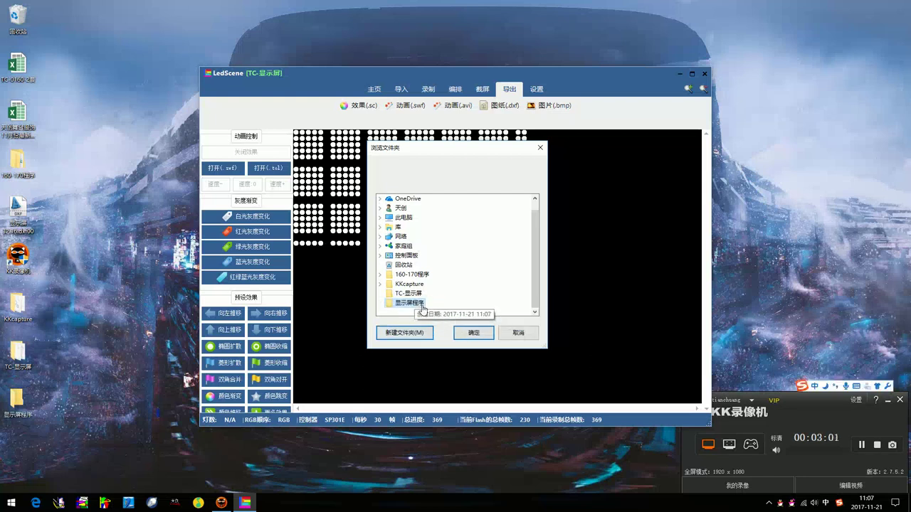
left_click(474, 334)
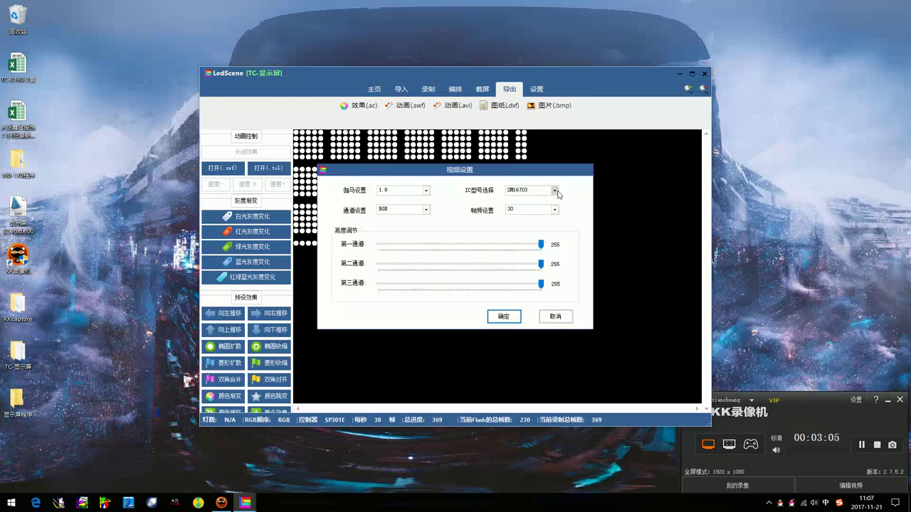
Step: Set the export's IC model to WS2811 and its frame rate to 20
left_click(554, 190)
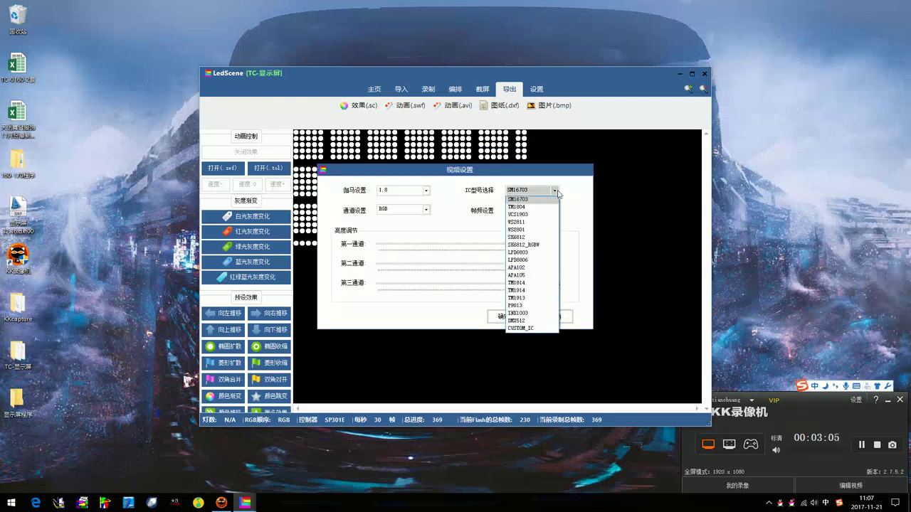
left_click(516, 222)
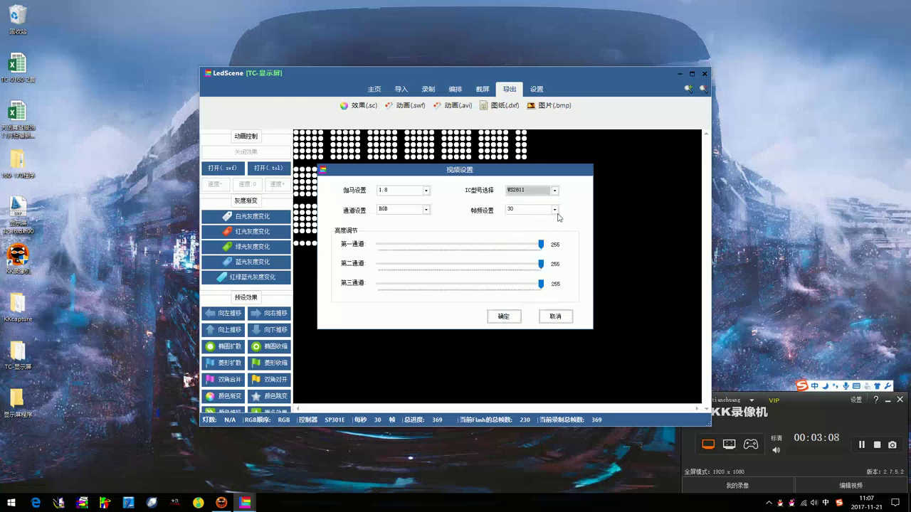
left_click(554, 210)
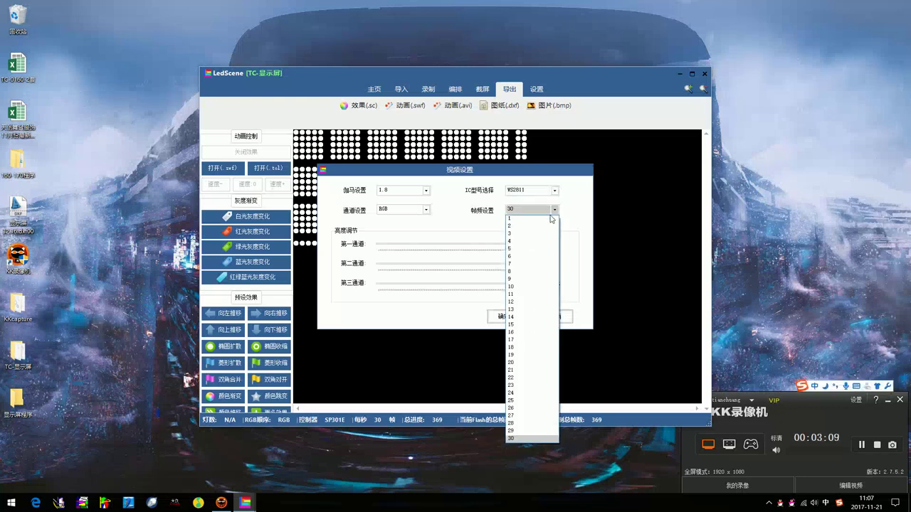
left_click(520, 361)
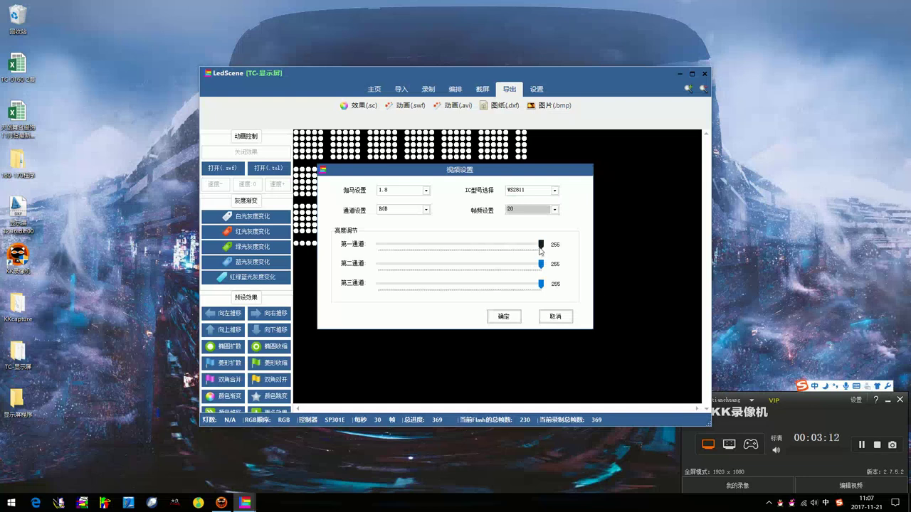
Step: Lower the brightness of all three channels to 220
left_click_drag(541, 248, 516, 254)
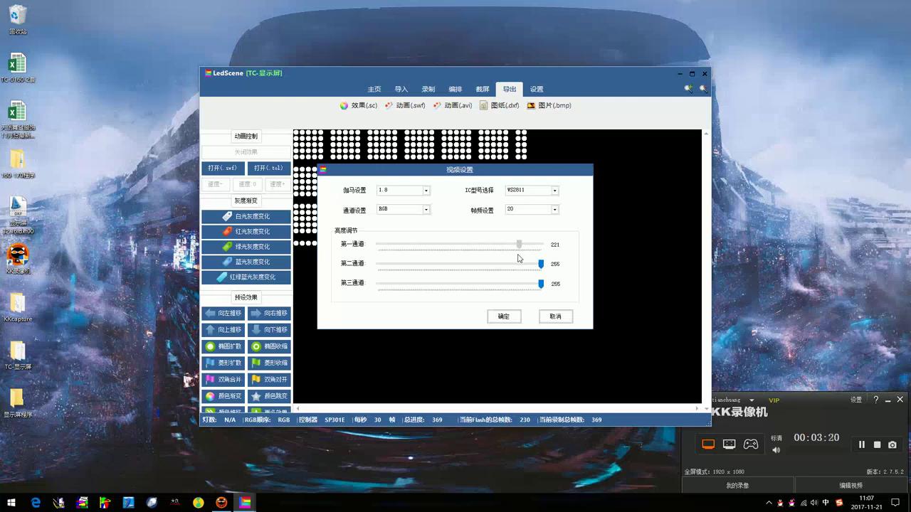
left_click_drag(519, 258, 518, 257)
left_click_drag(537, 289, 519, 289)
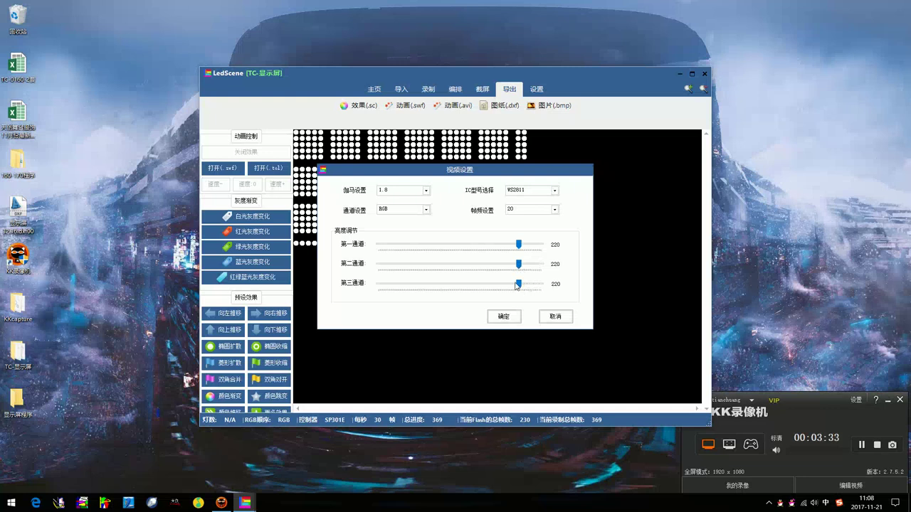
Step: Generate the .sc effect file with these video settings and close LedScene
left_click(506, 317)
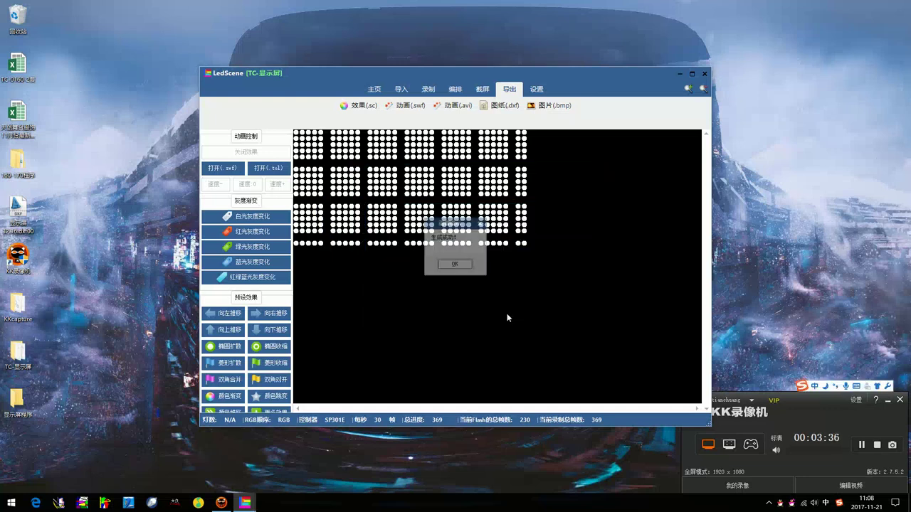
left_click(459, 266)
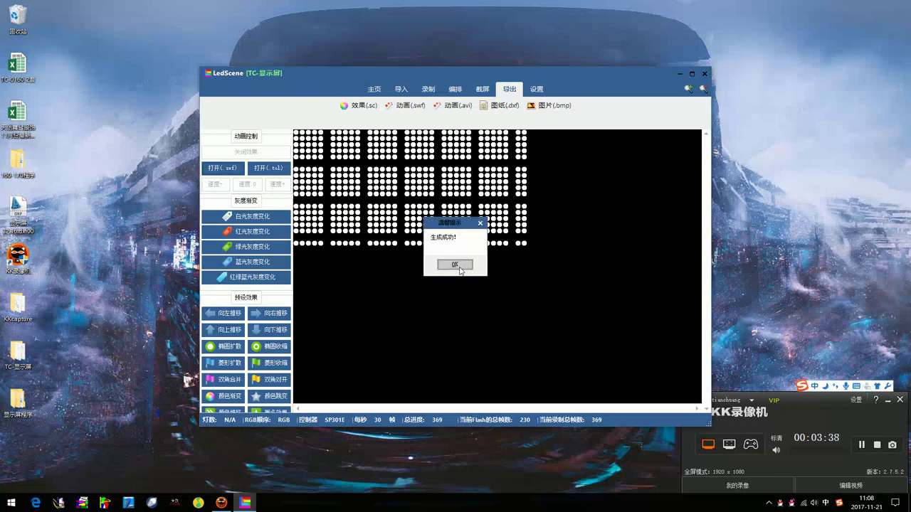
left_click(704, 73)
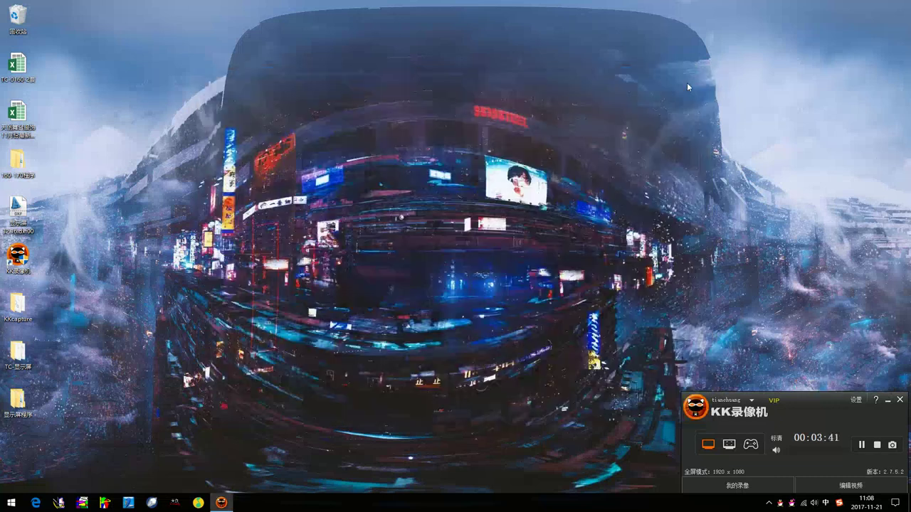
Step: Check the exported file inside the TC-显示屏_sc subfolder of the desktop folder 显示屏程序 in File Explorer, and close the window
double_click(17, 399)
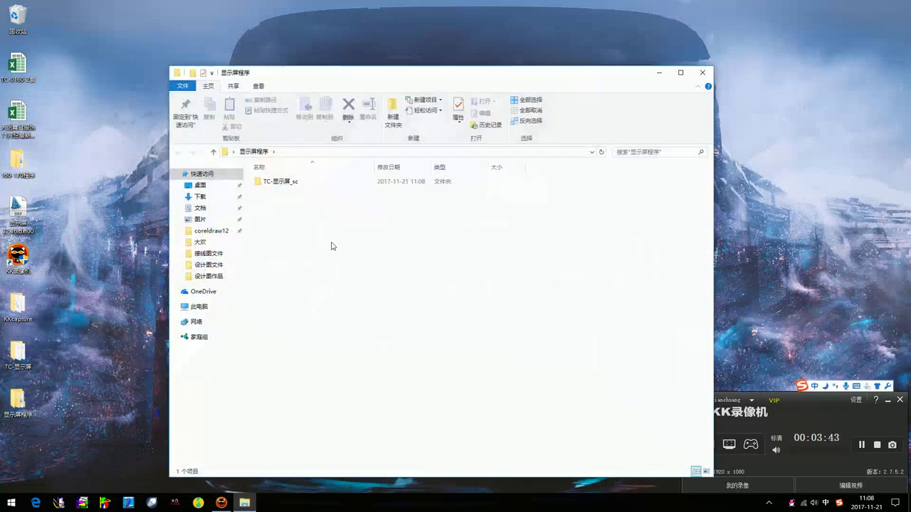
left_click(322, 181)
double_click(320, 182)
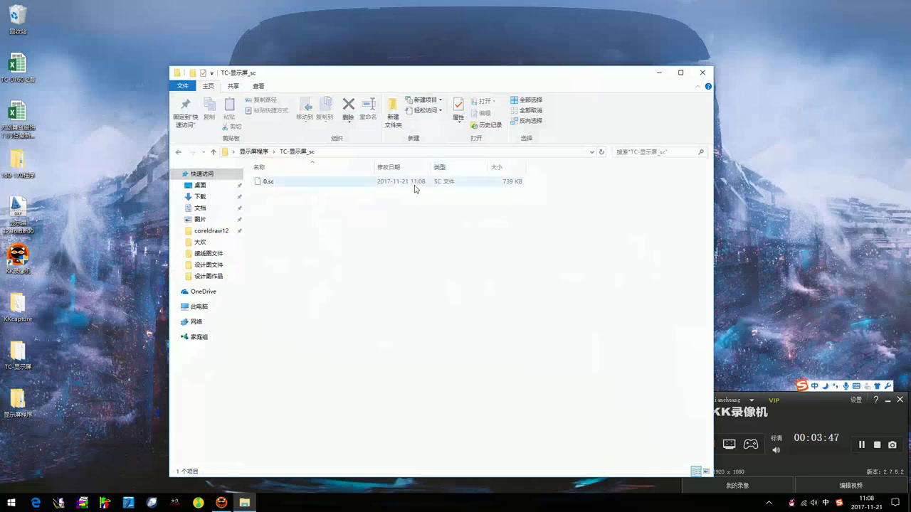
left_click(703, 73)
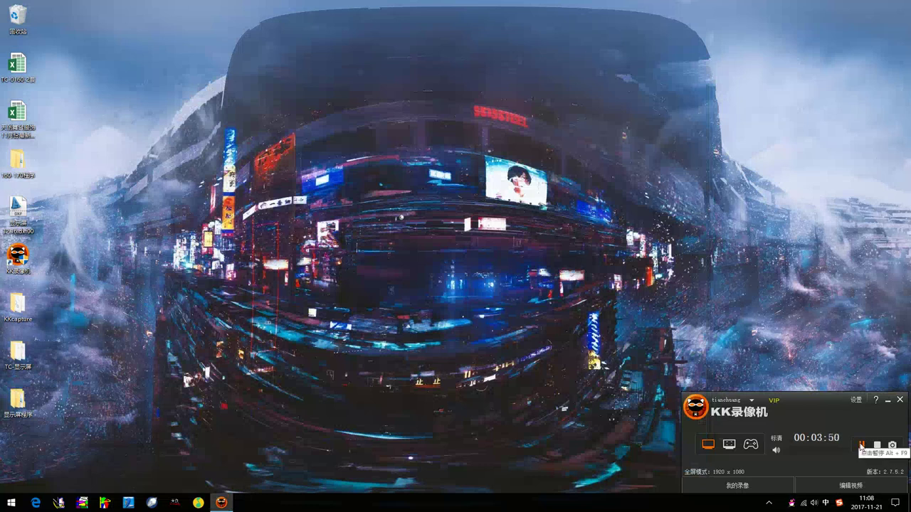
left_click(877, 447)
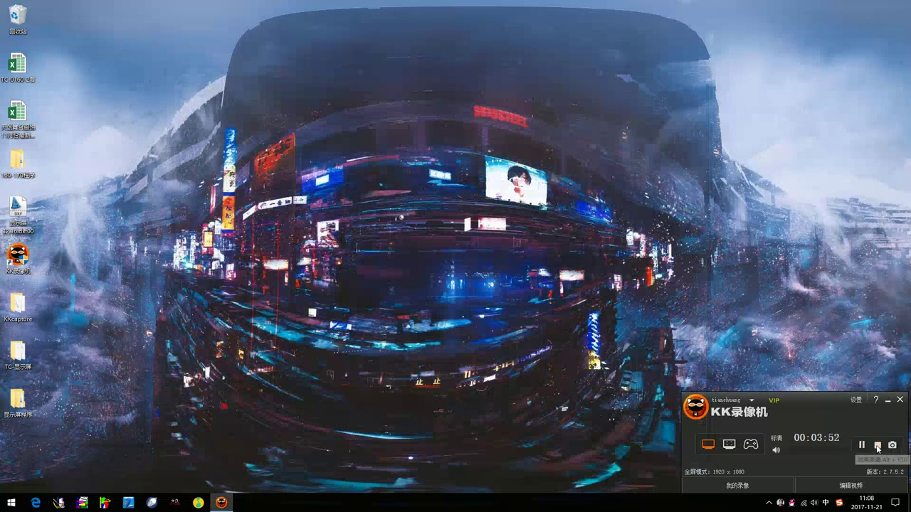